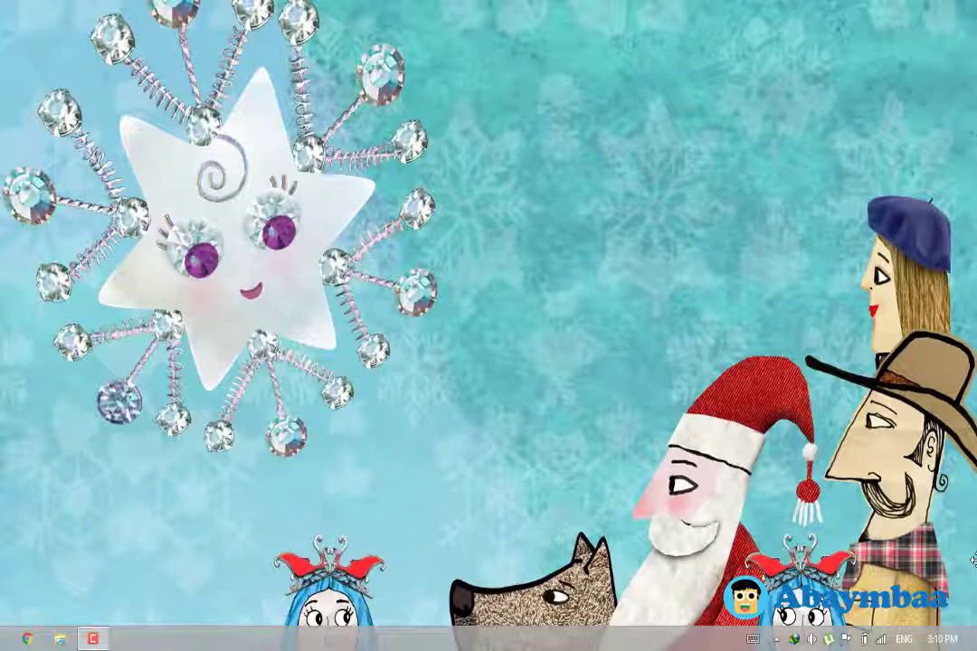
# Search Google for ccleaner in Chrome, and minimize the browser window.
pyautogui.press('super+1')
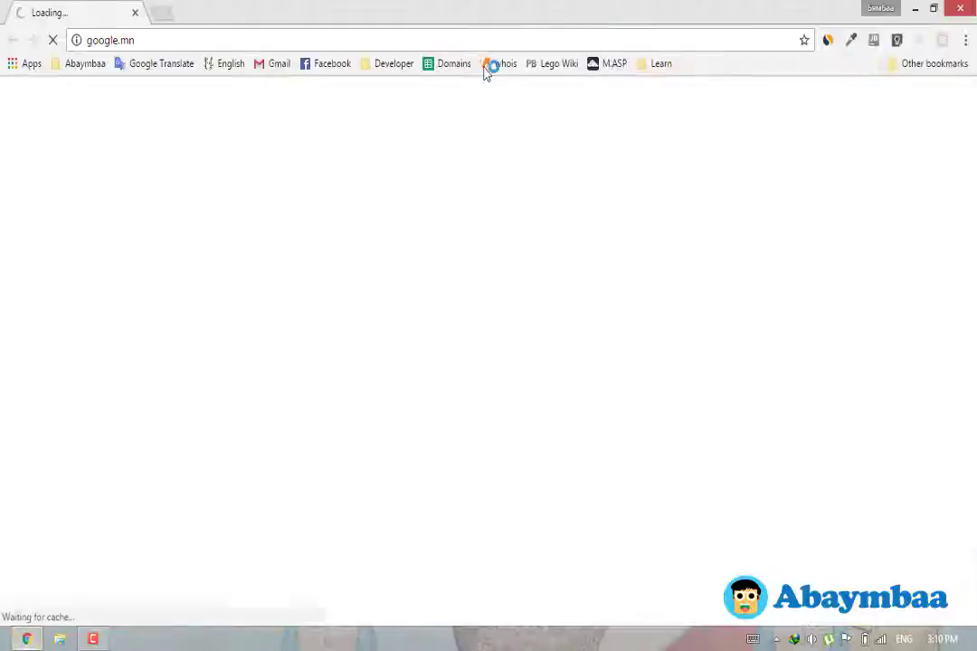
pyautogui.click(496, 43)
pyautogui.write('ccl')
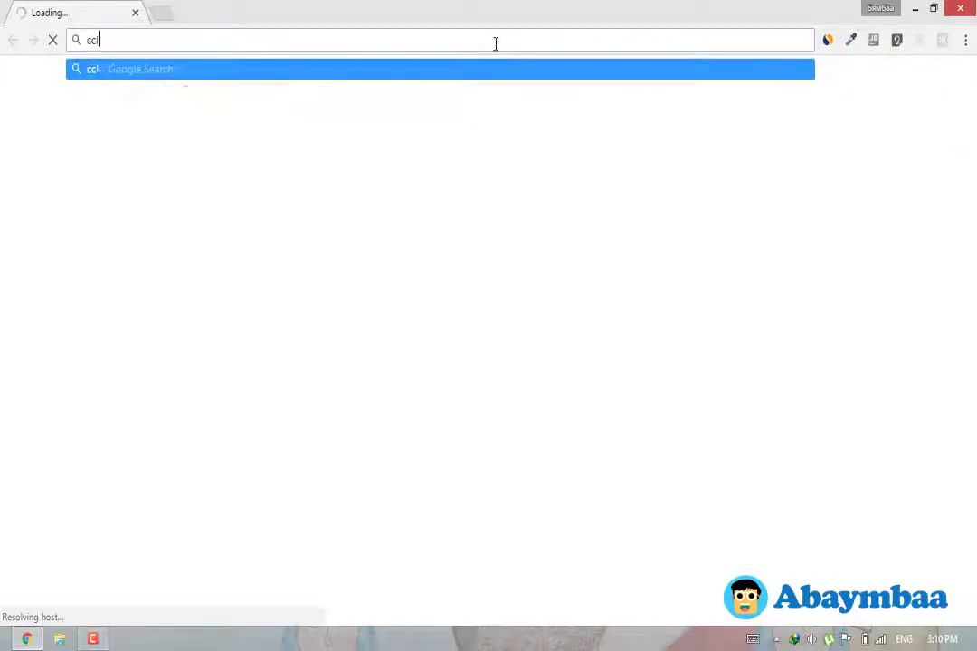
pyautogui.write('eaner')
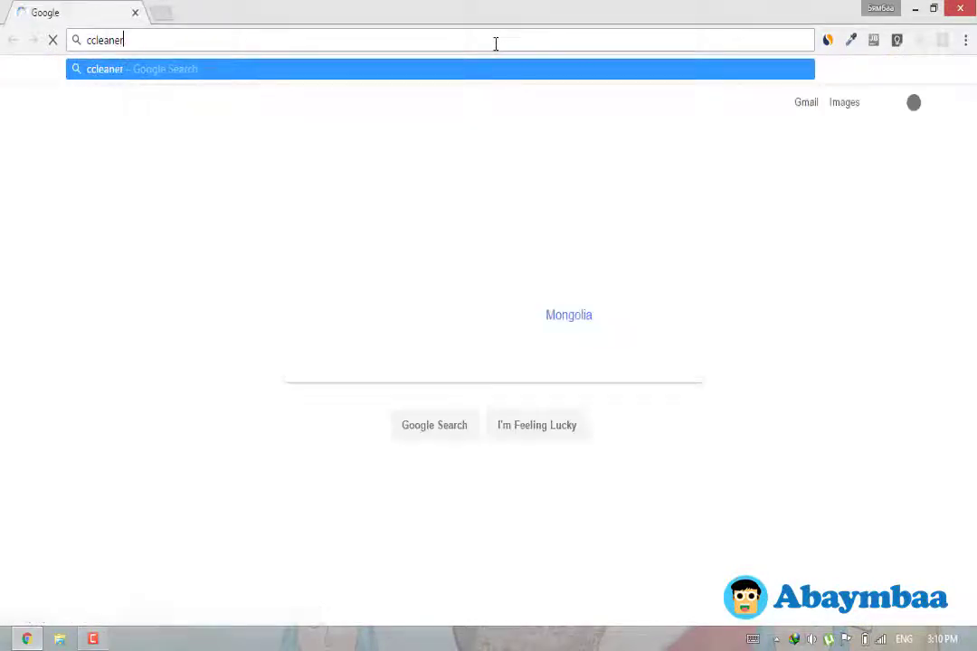
pyautogui.press('Return')
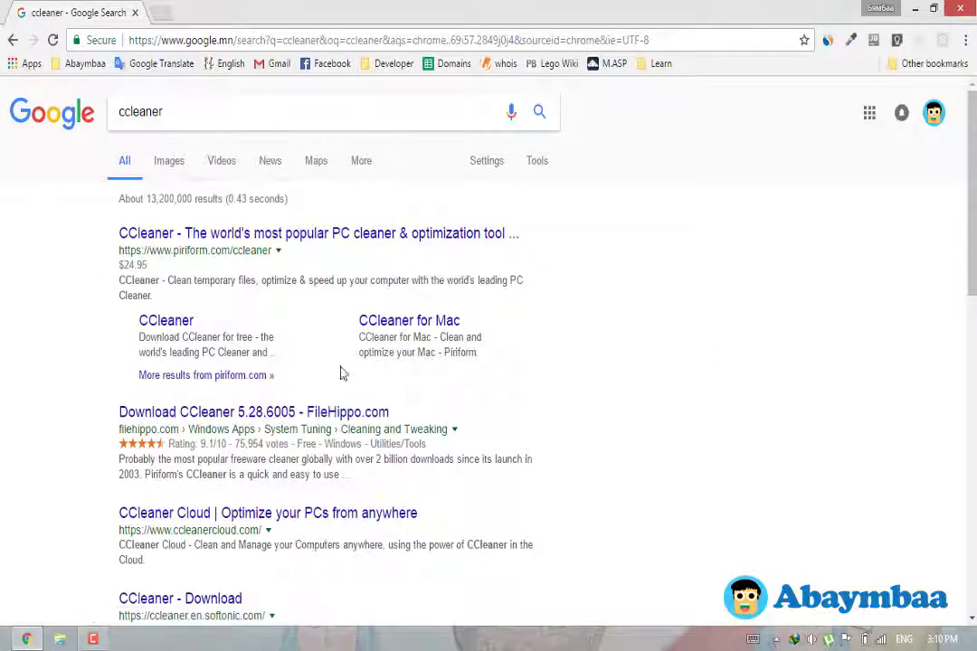
pyautogui.click(918, 9)
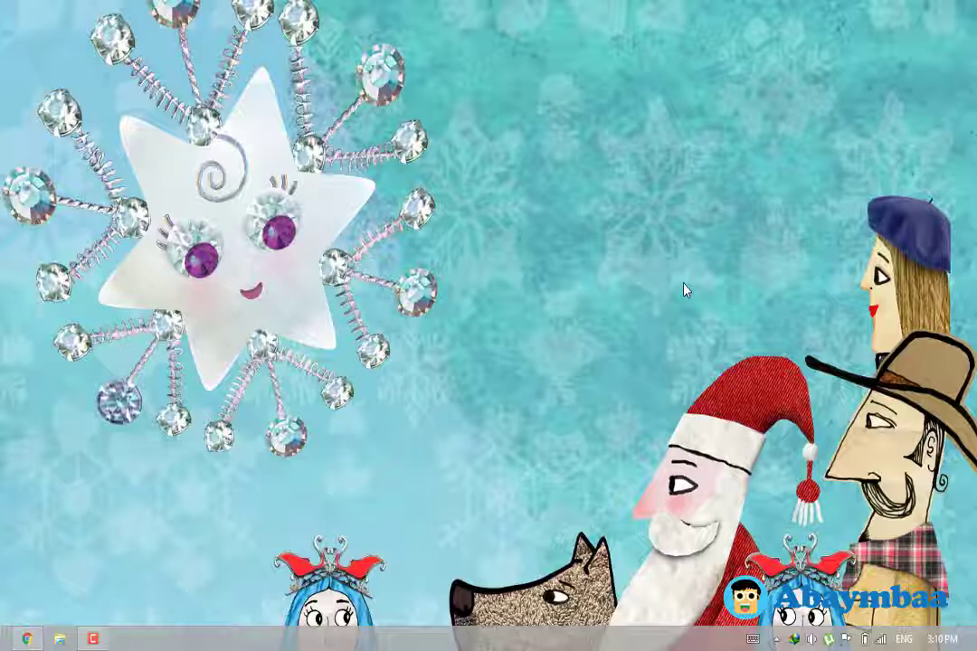
# Find and open the Windows Control Panel, and maximize its window.
pyautogui.press('super')
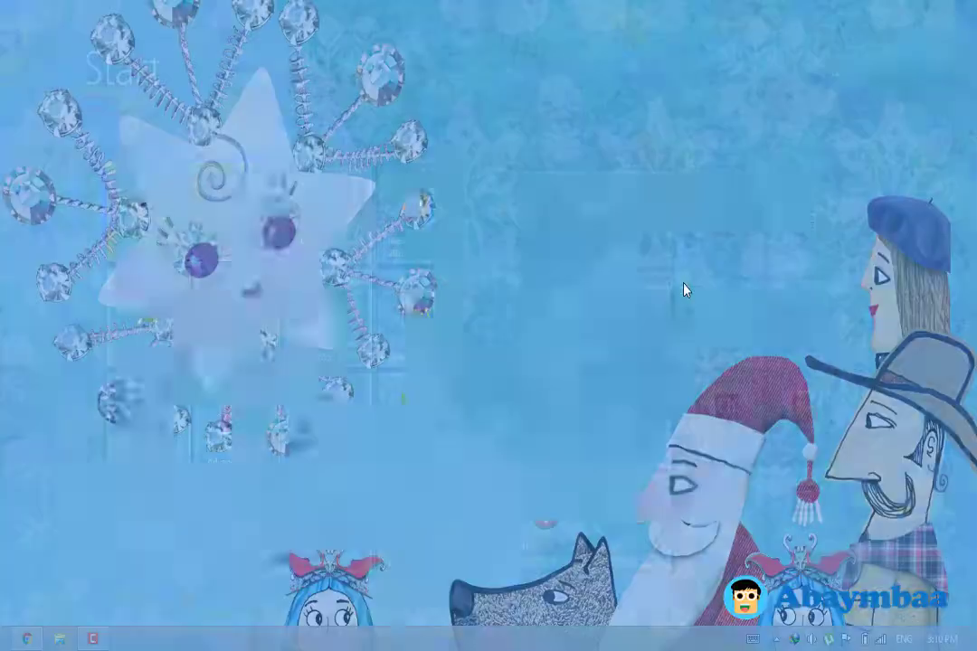
pyautogui.write('con')
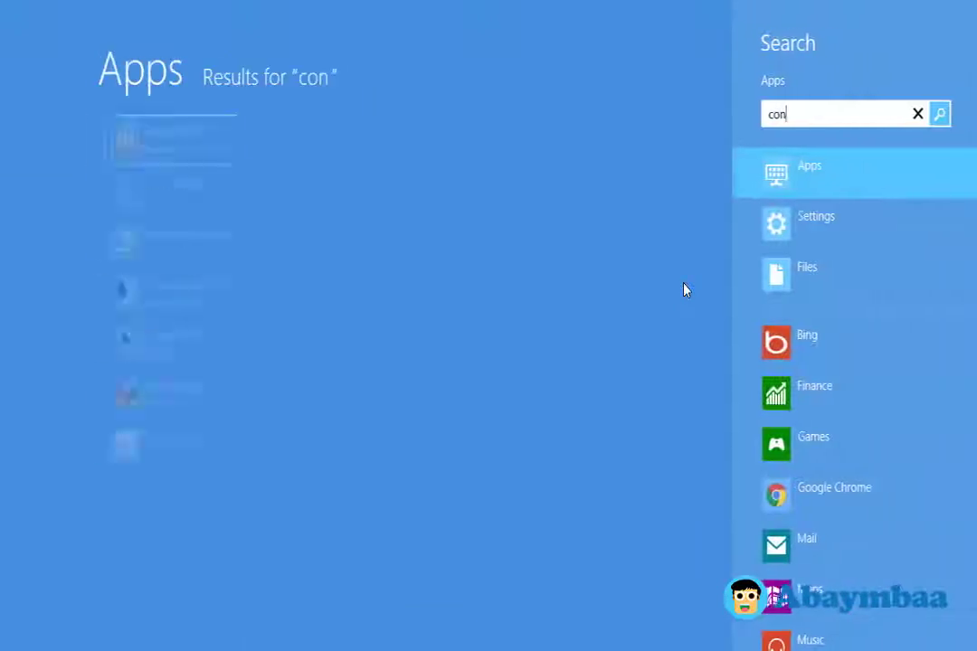
pyautogui.press('Down')
pyautogui.press('Return')
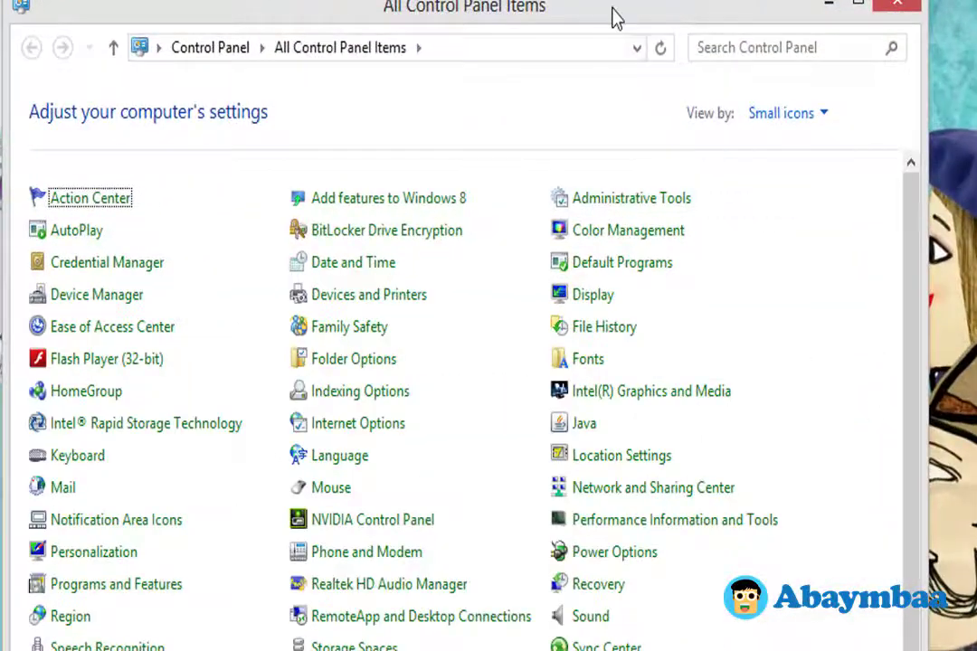
pyautogui.doubleClick(522, 10)
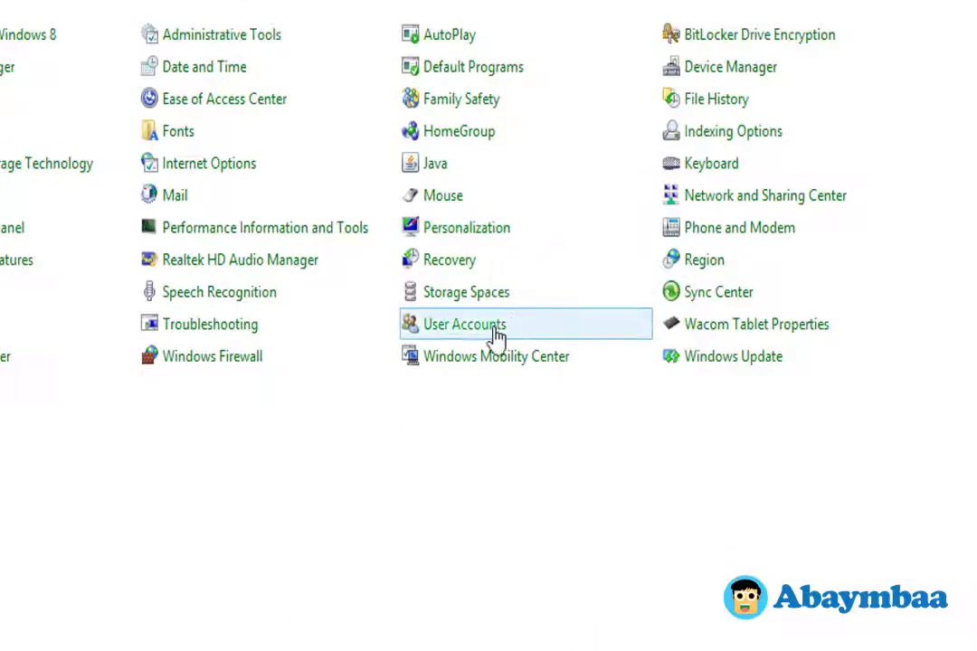
# Launch Disk Cleanup from the Control Panel's Administrative Tools.
pyautogui.click(229, 39)
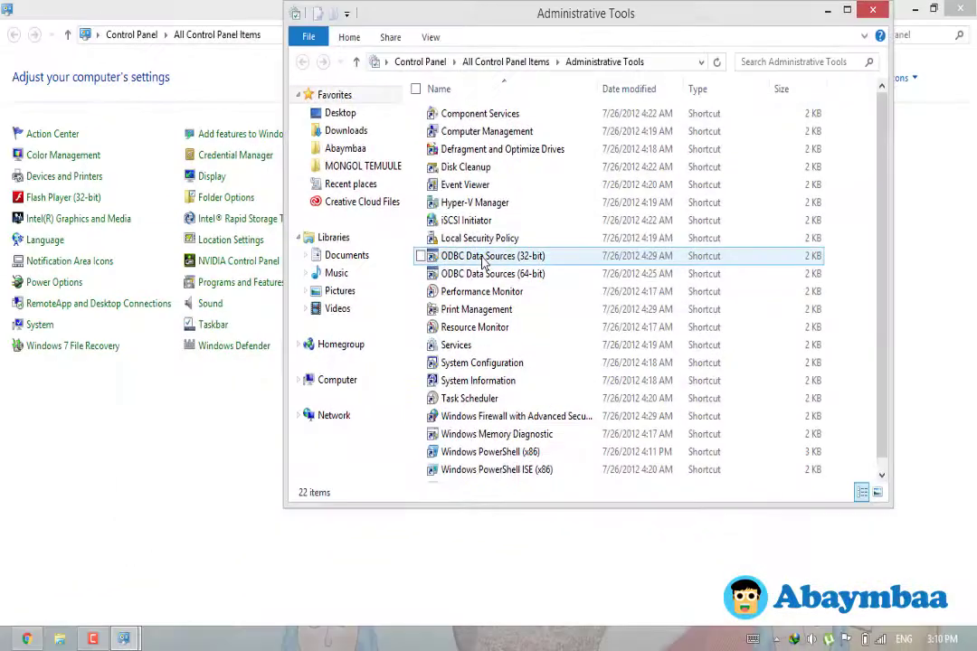
pyautogui.click(463, 169)
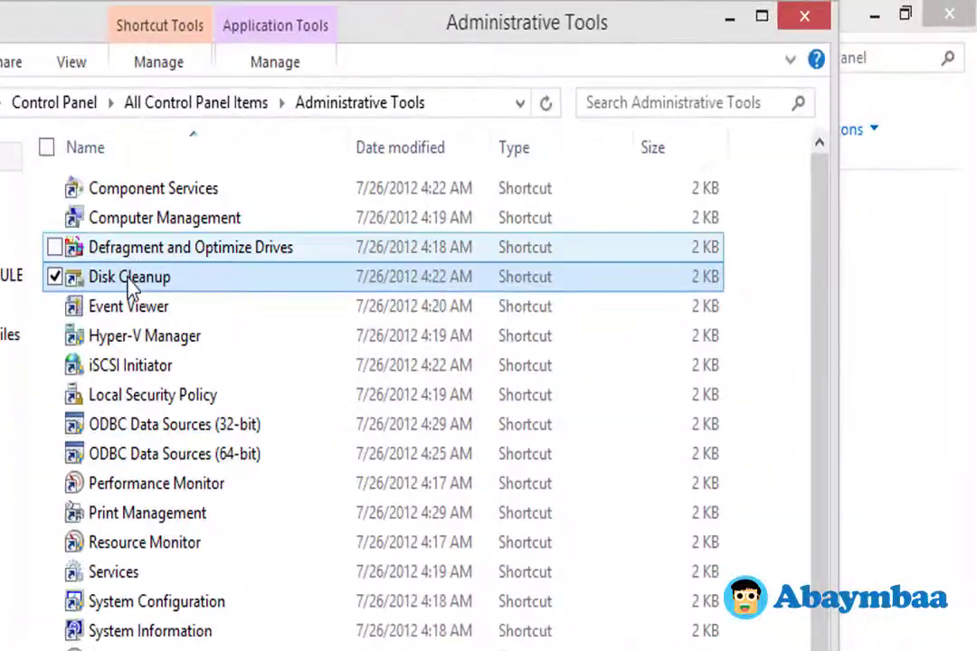
pyautogui.doubleClick(130, 280)
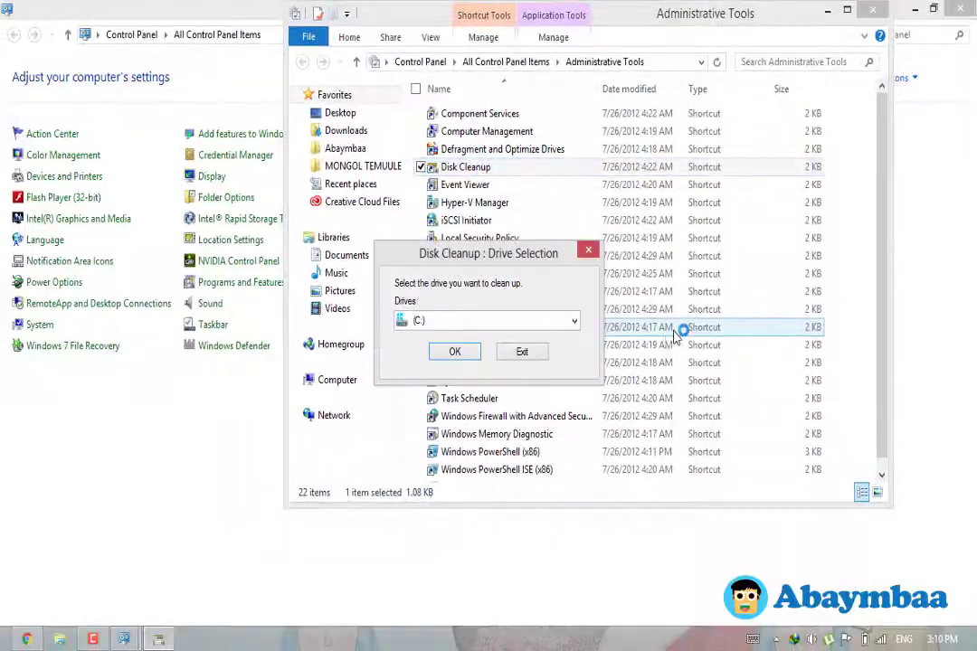
# Keep drive C: as the drive to clean up and run the scan for files that can be deleted.
pyautogui.click(573, 321)
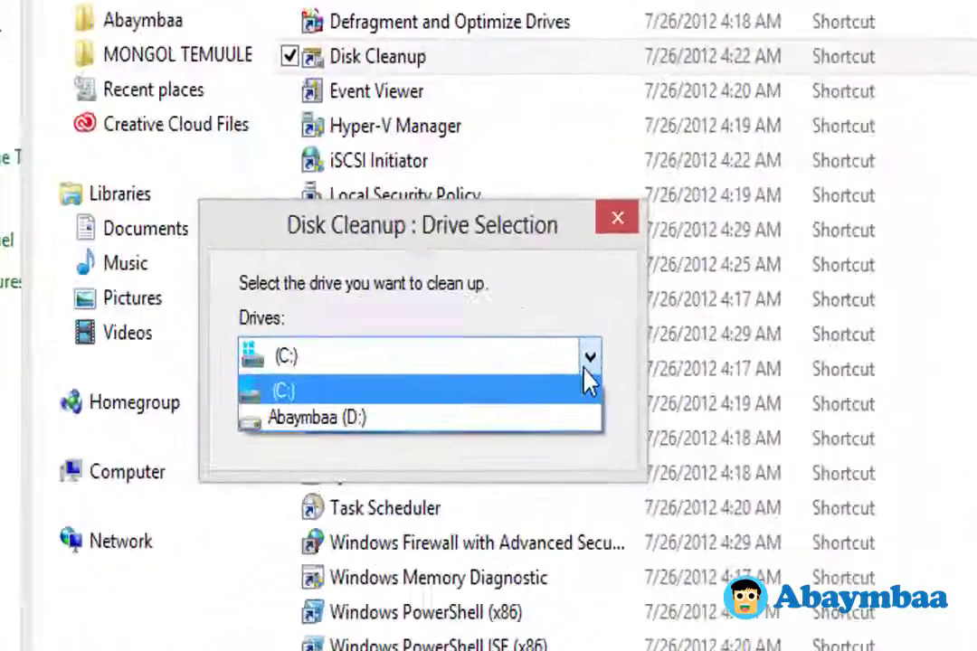
pyautogui.click(574, 321)
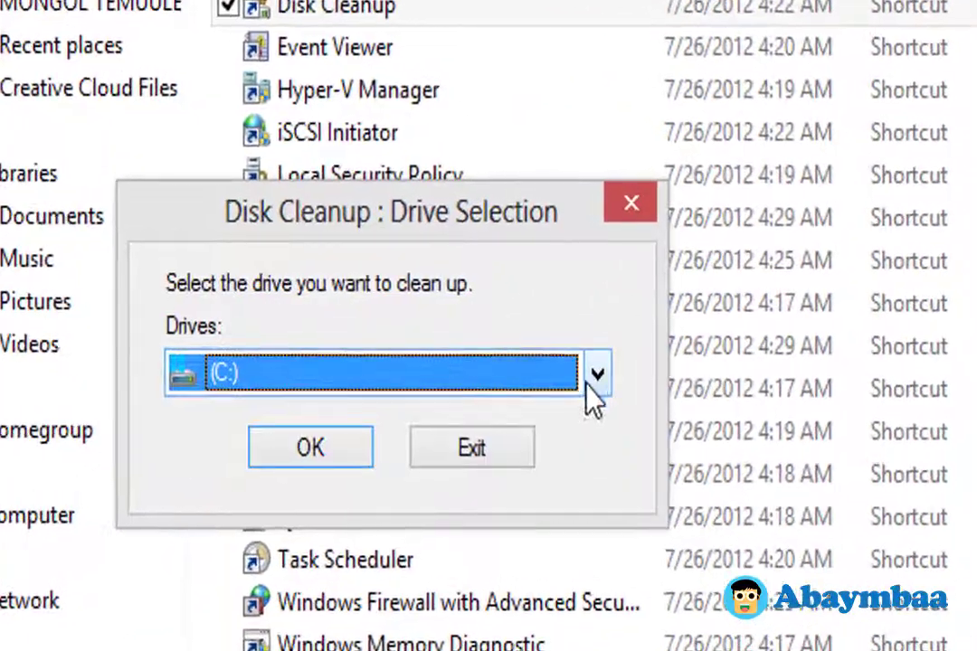
pyautogui.click(340, 450)
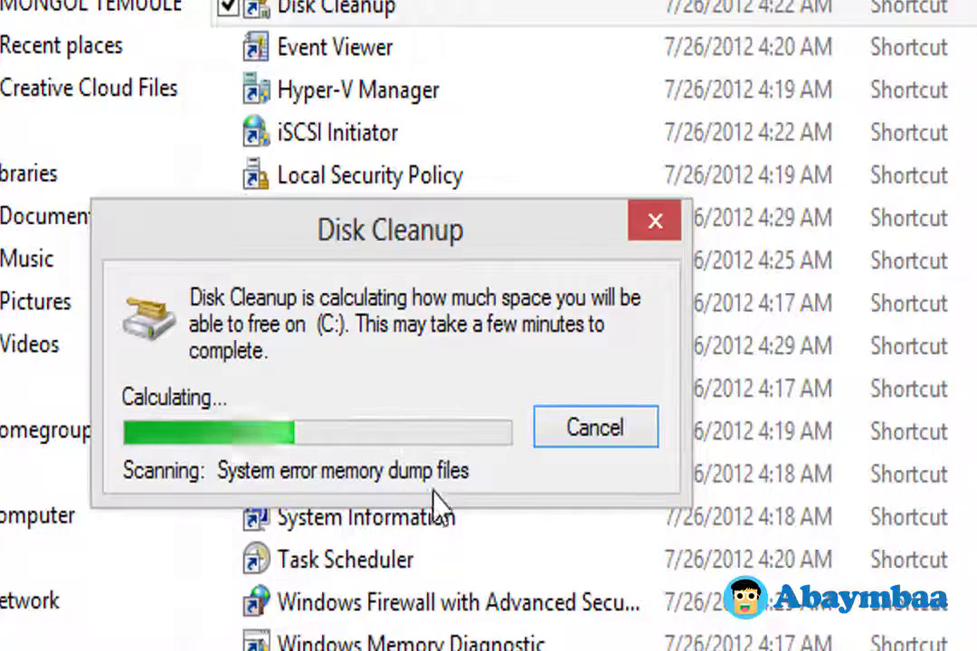
pyautogui.moveTo(440, 237); pyautogui.dragTo(270, 253)
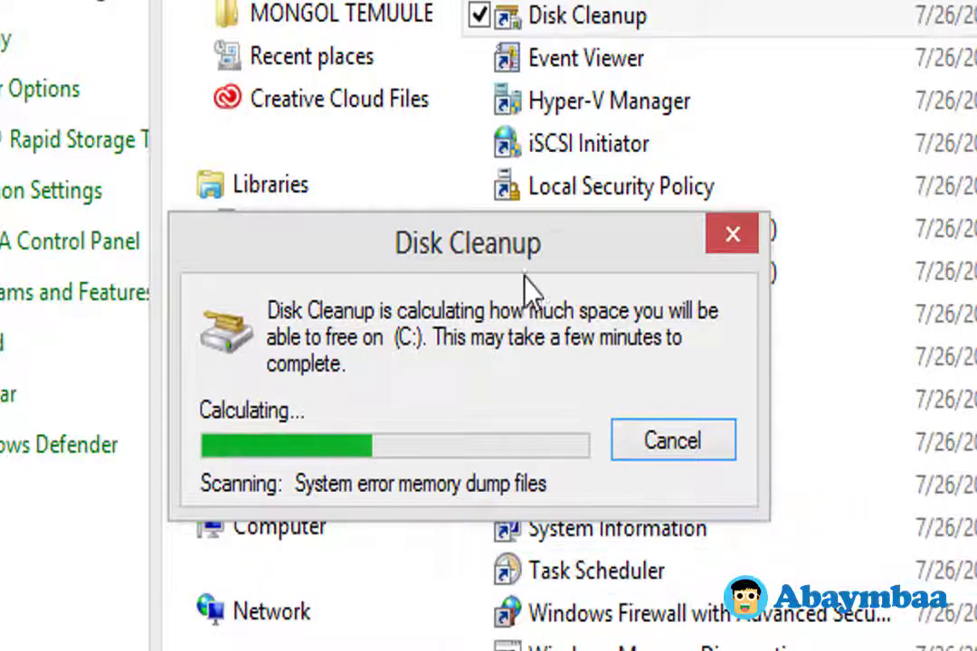
pyautogui.moveTo(523, 233); pyautogui.dragTo(812, 252)
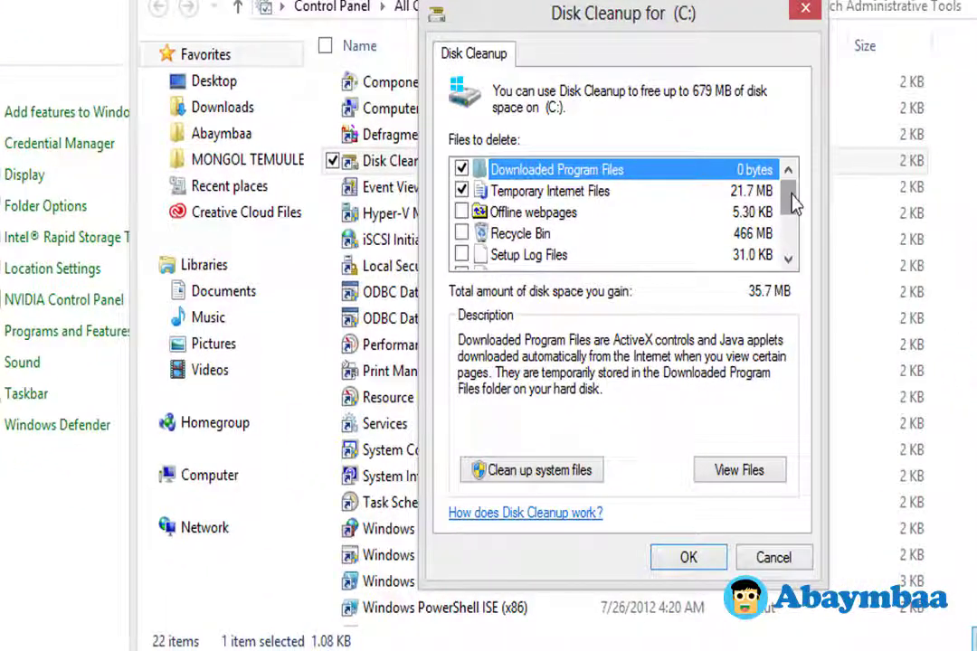
# Mark all remaining file categories for deletion, including Offline webpages, Recycle Bin, Setup Log Files, Temporary files and the Windows error reports.
pyautogui.moveTo(792, 205)
pyautogui.mouseDown()
pyautogui.moveTo(793, 236)
pyautogui.moveTo(796, 221)
pyautogui.mouseUp()
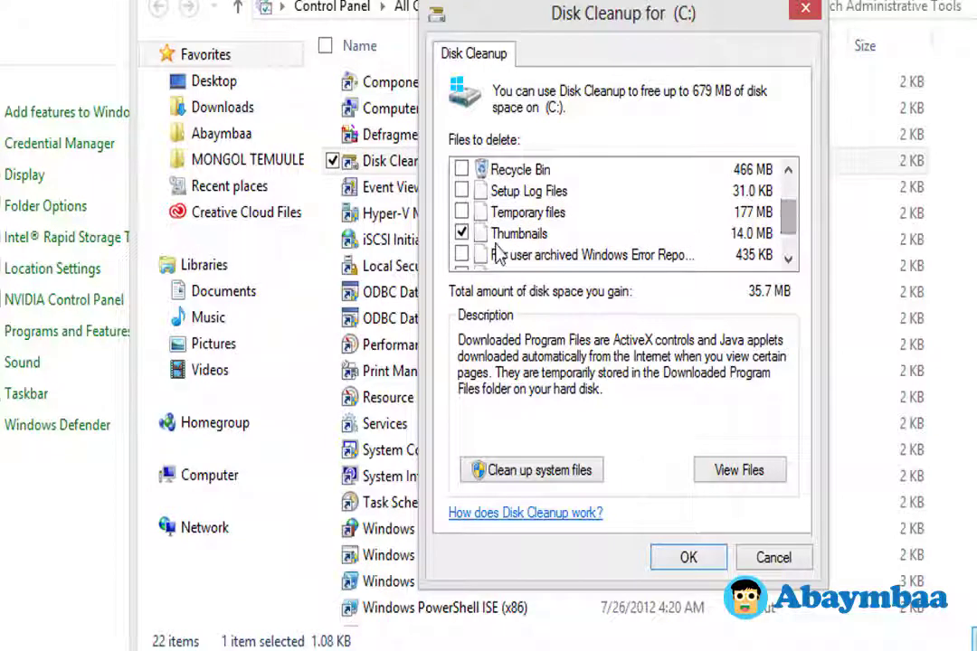
pyautogui.click(462, 213)
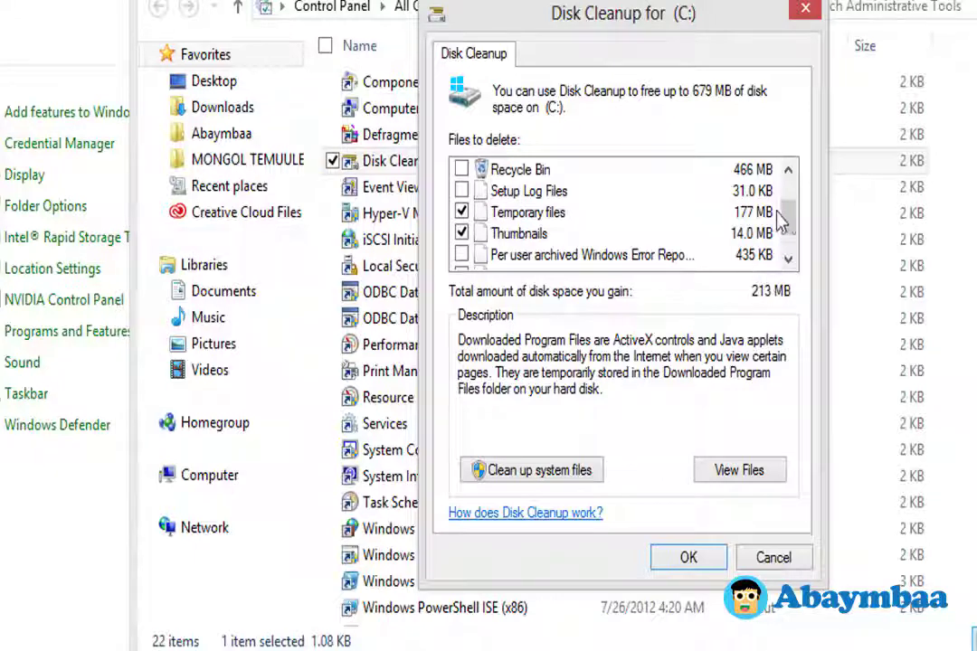
pyautogui.scroll(1, 788, 211)
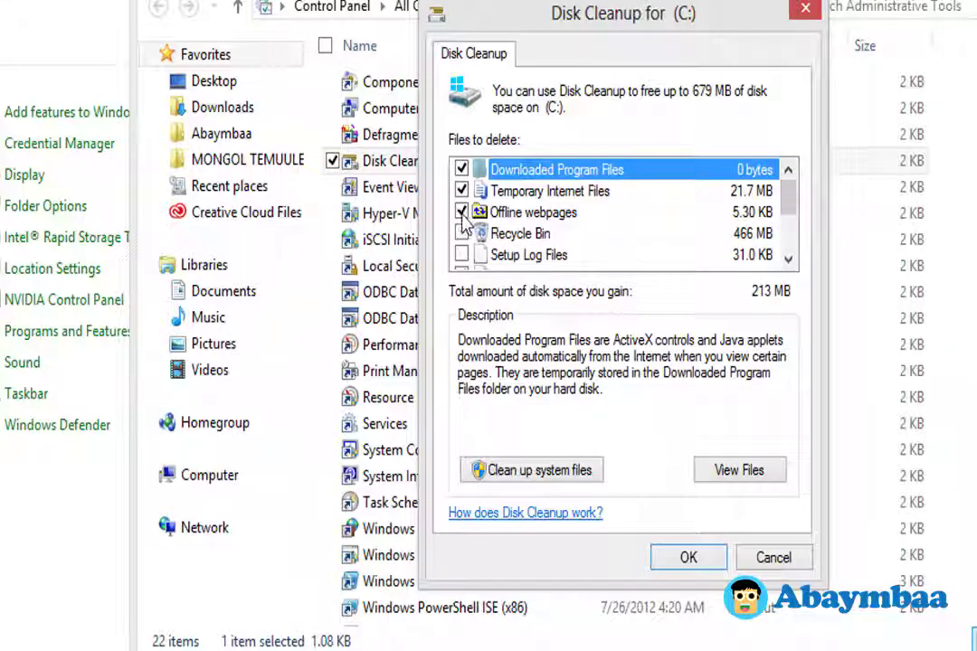
pyautogui.scroll(-2, 468, 241)
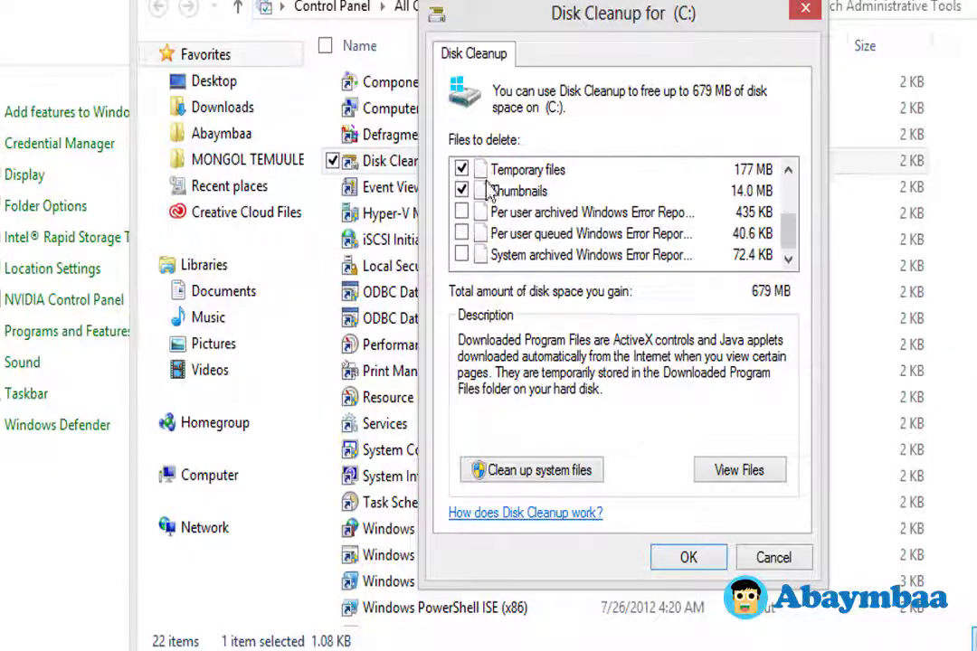
pyautogui.scroll(2, 484, 199)
pyautogui.scroll(-2, 466, 225)
pyautogui.click(462, 233)
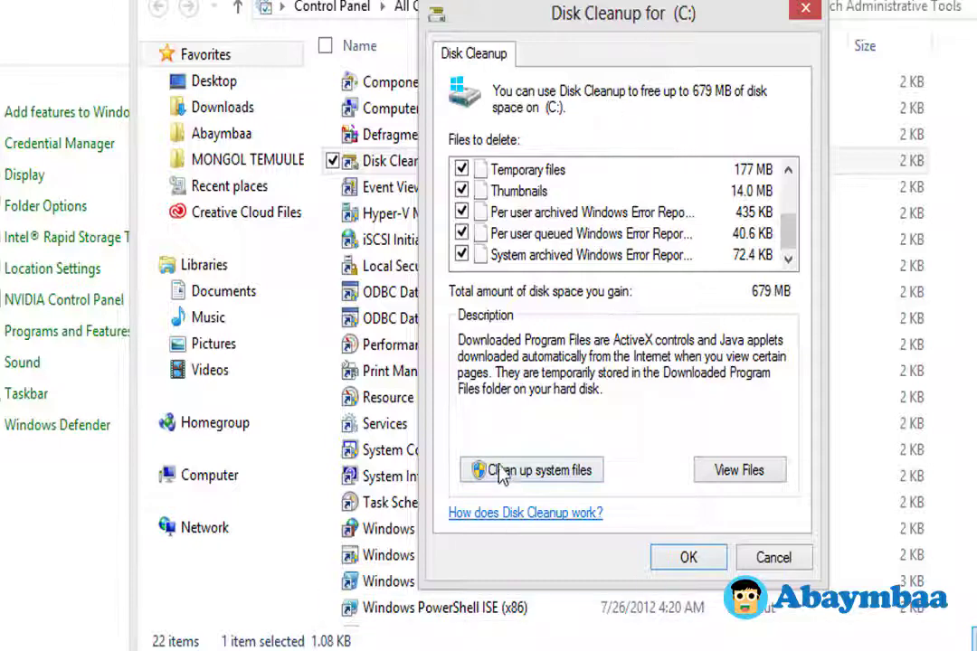
# Extend the cleanup to system files and rescan drive C:.
pyautogui.click(575, 474)
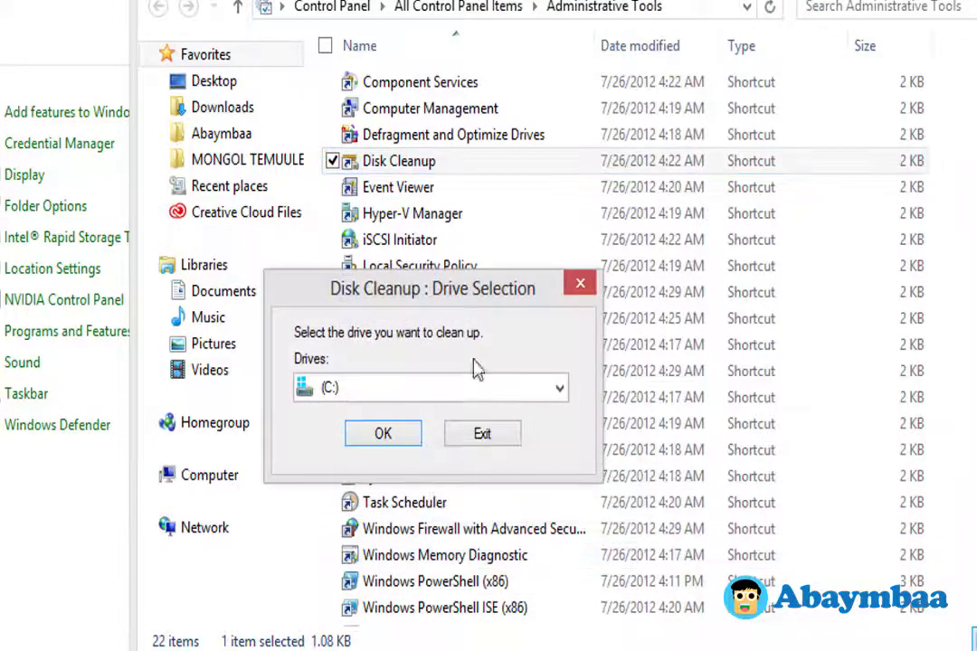
pyautogui.moveTo(453, 287); pyautogui.dragTo(461, 217)
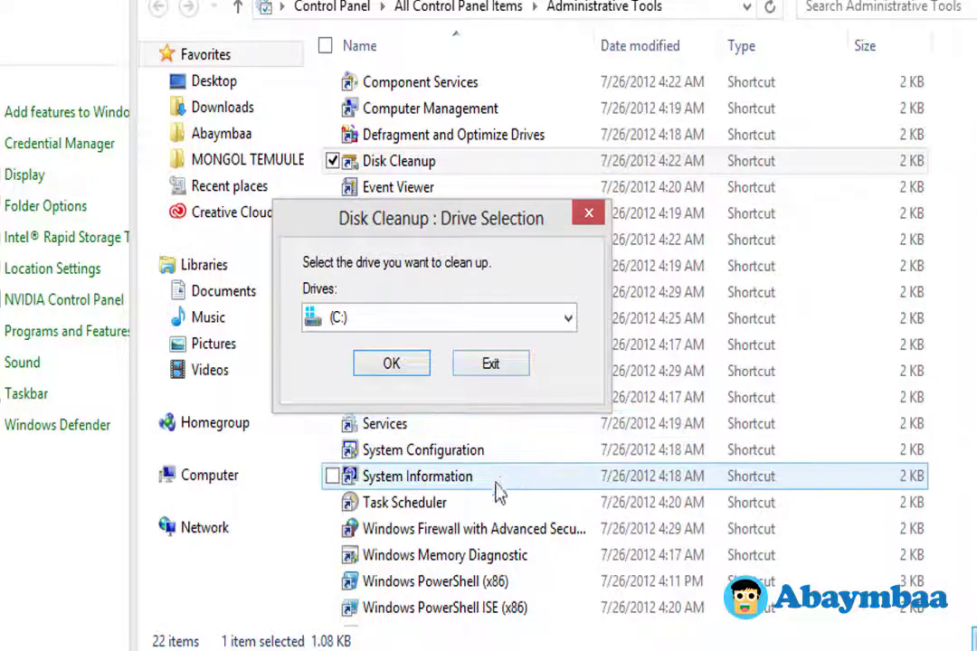
pyautogui.click(389, 362)
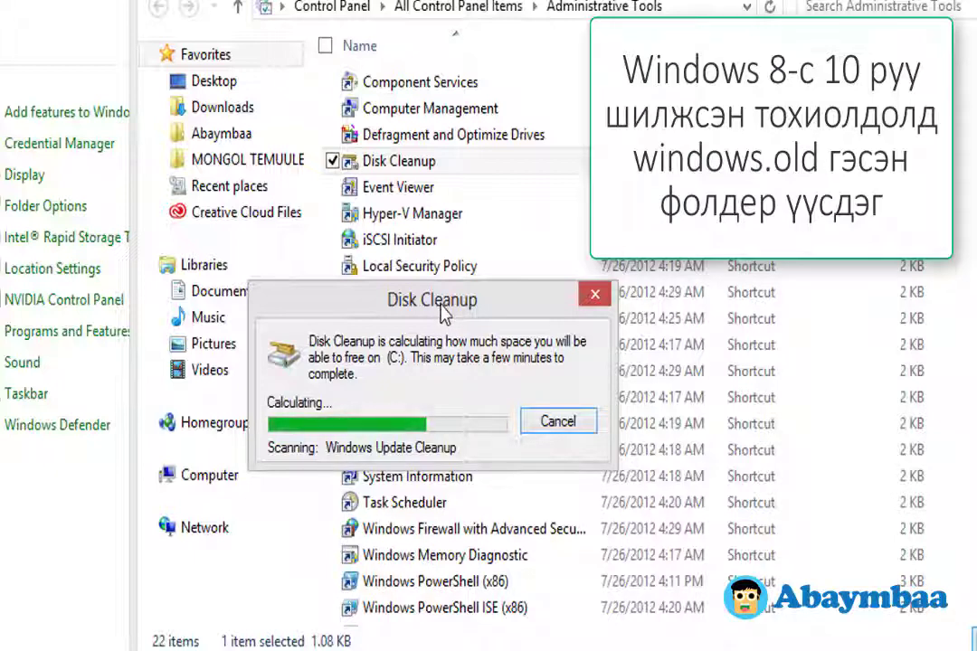
pyautogui.moveTo(443, 312); pyautogui.dragTo(333, 304)
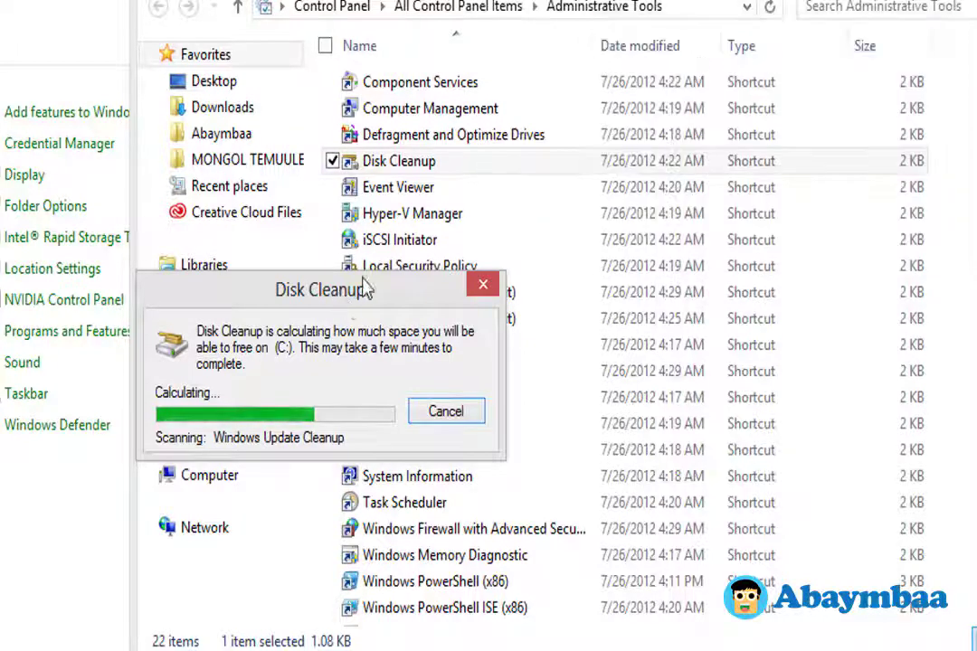
pyautogui.moveTo(365, 286); pyautogui.dragTo(484, 193)
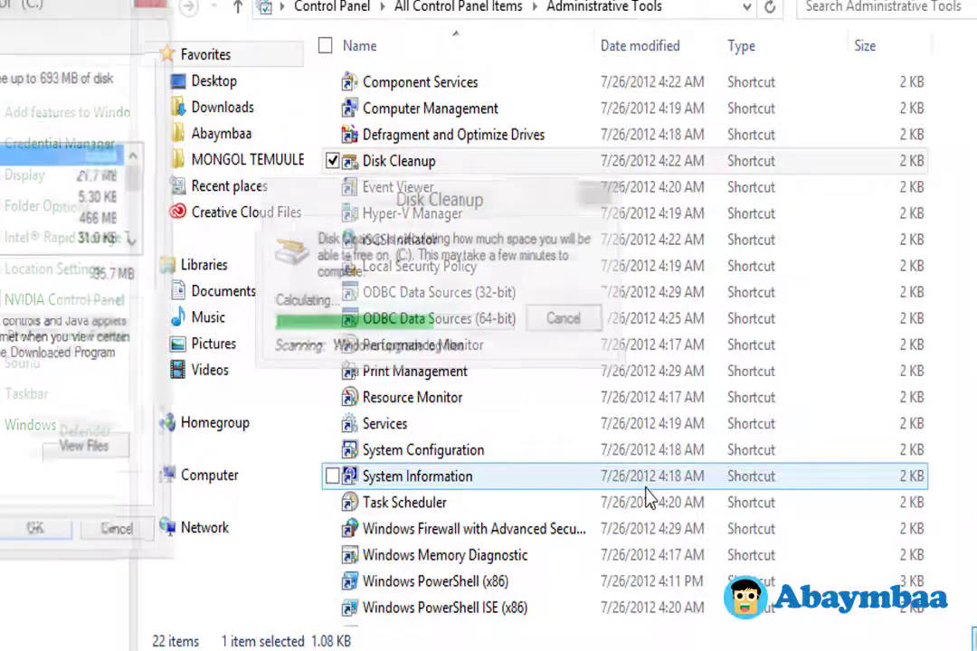
# Mark every category in the system-level cleanup list for deletion, including System error memory dump files, Windows Defender, Recycle Bin and Temporary files.
pyautogui.moveTo(134, 174); pyautogui.dragTo(135, 221)
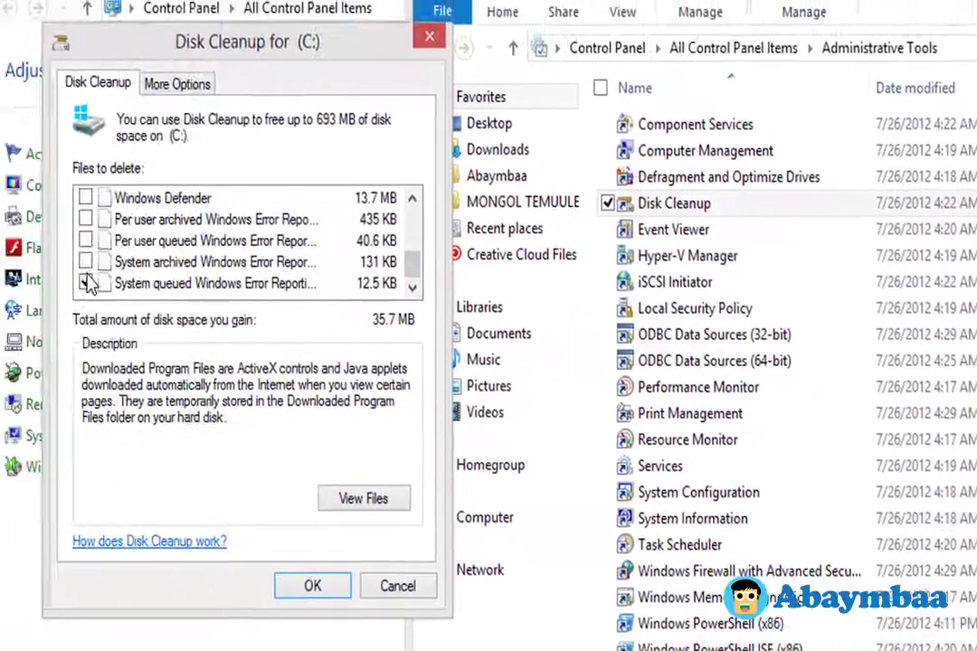
pyautogui.click(121, 265)
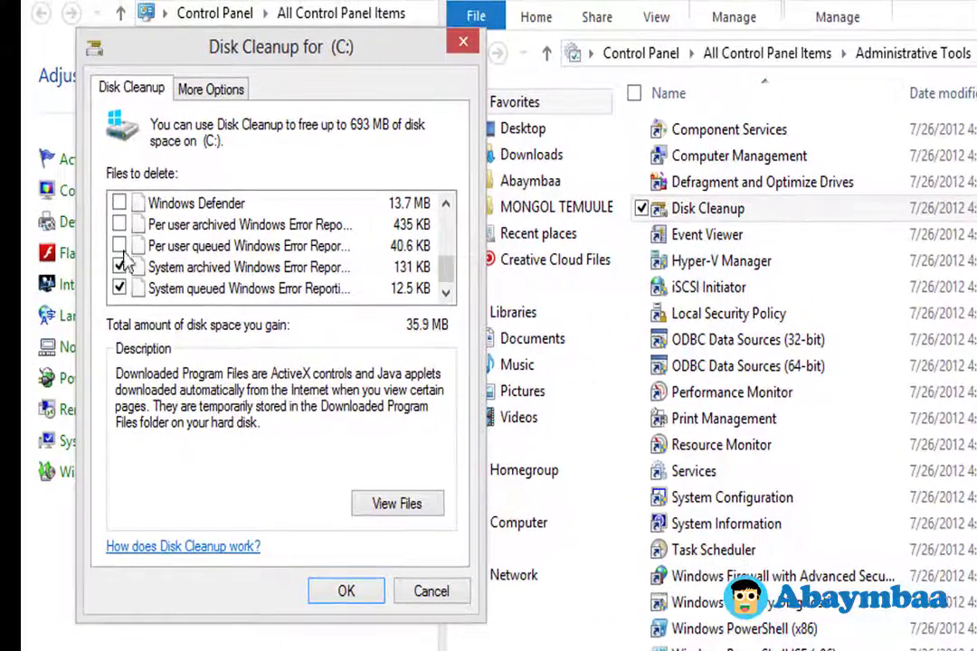
pyautogui.click(119, 203)
pyautogui.click(120, 225)
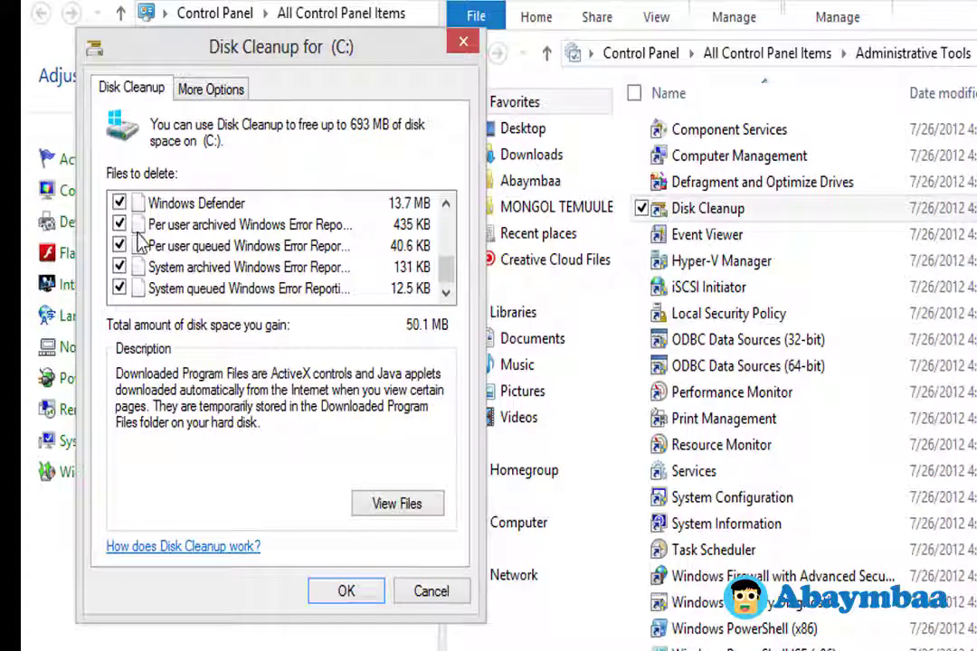
pyautogui.scroll(1, 134, 257)
pyautogui.click(119, 203)
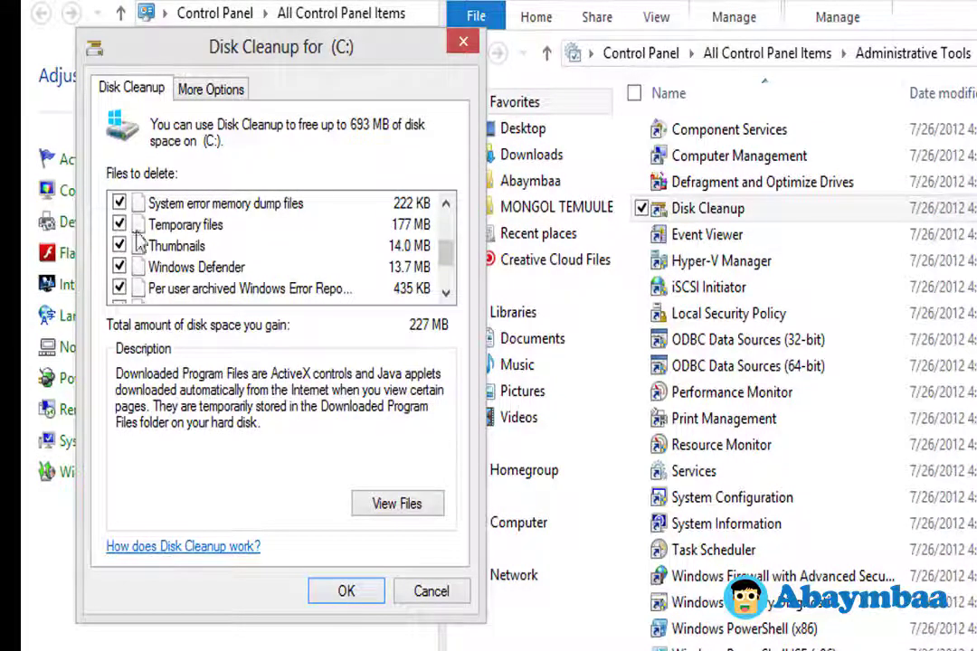
pyautogui.scroll(1, 124, 245)
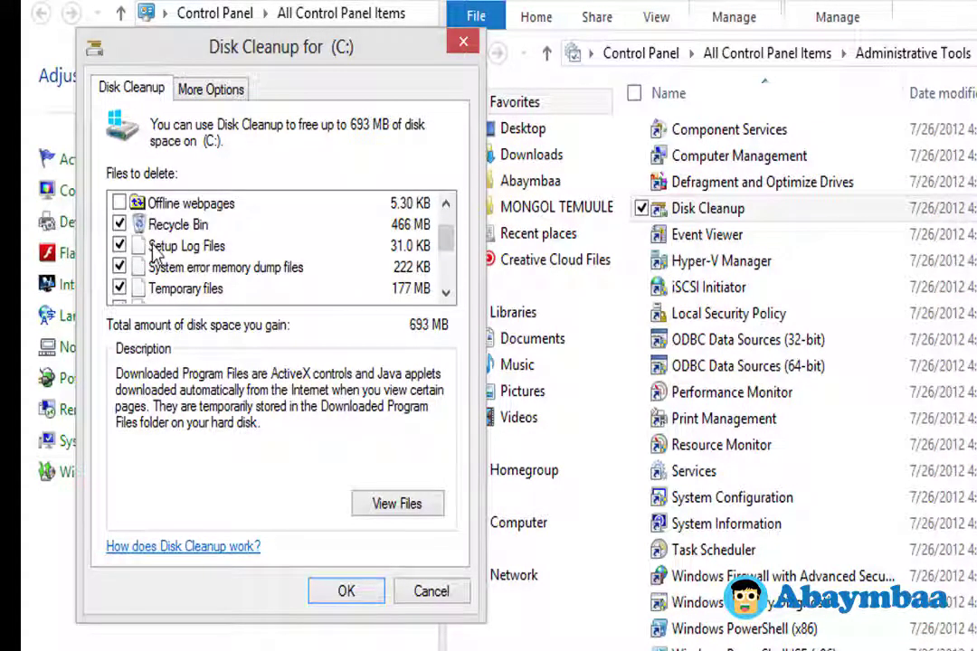
pyautogui.scroll(1, 153, 256)
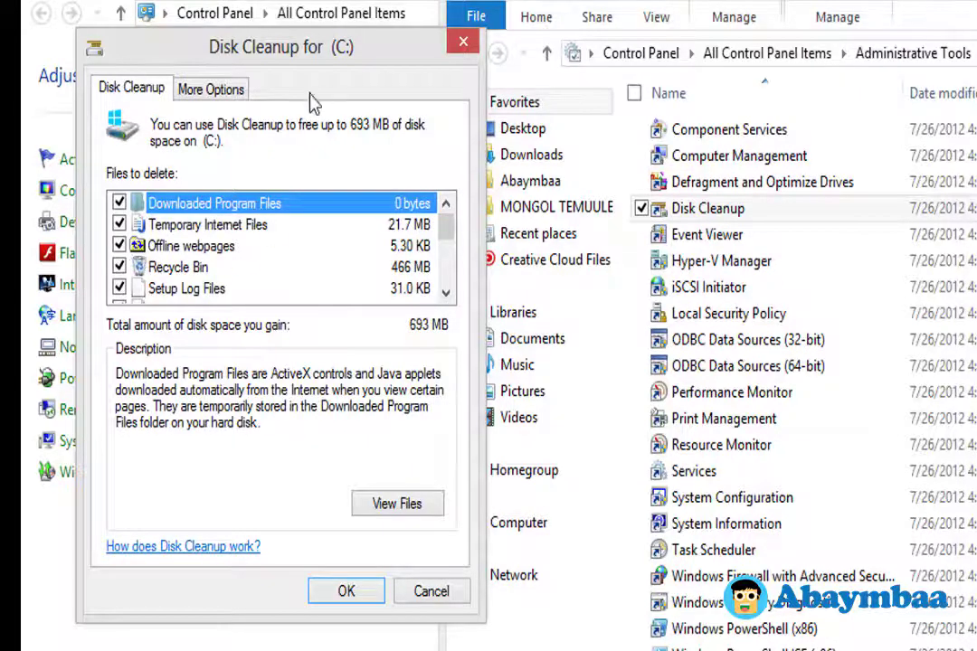
pyautogui.moveTo(344, 59); pyautogui.dragTo(632, 35)
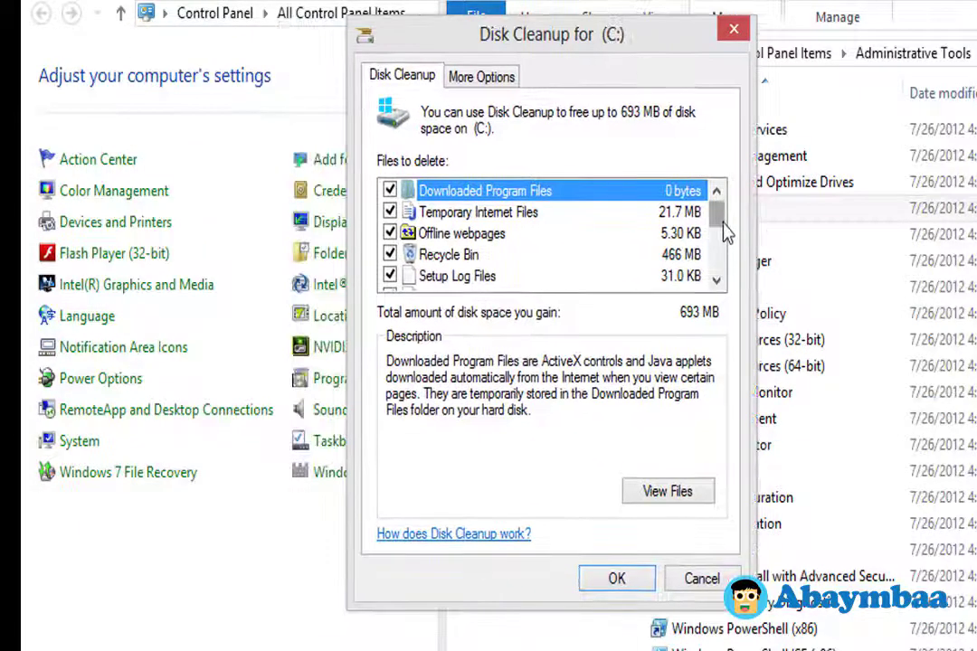
pyautogui.moveTo(719, 226); pyautogui.dragTo(723, 255)
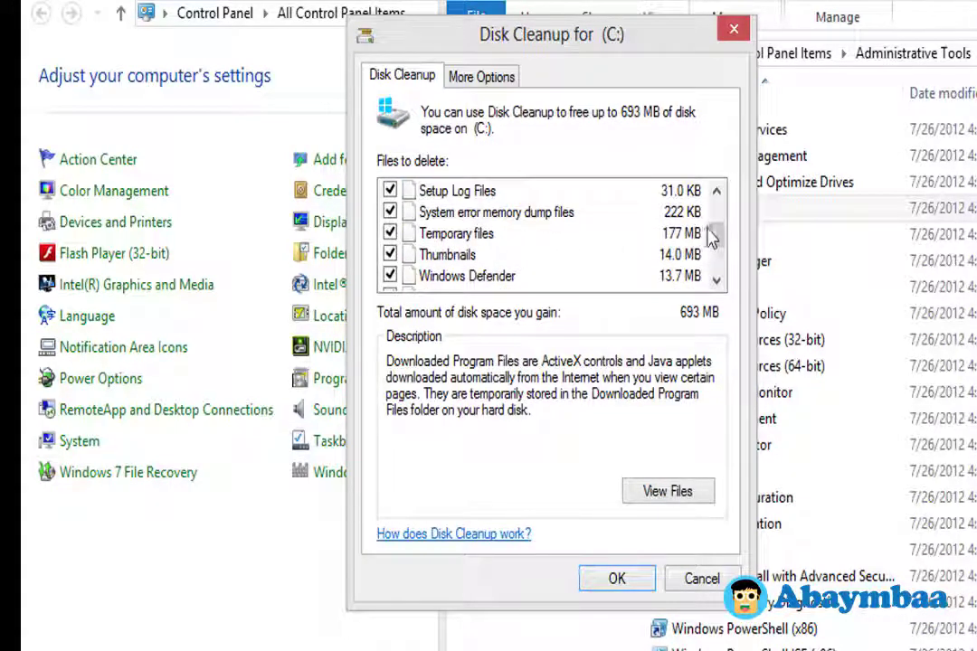
# Run the cleanup of all marked categories on drive C: and confirm the permanent deletion of the files.
pyautogui.scroll(2, 722, 244)
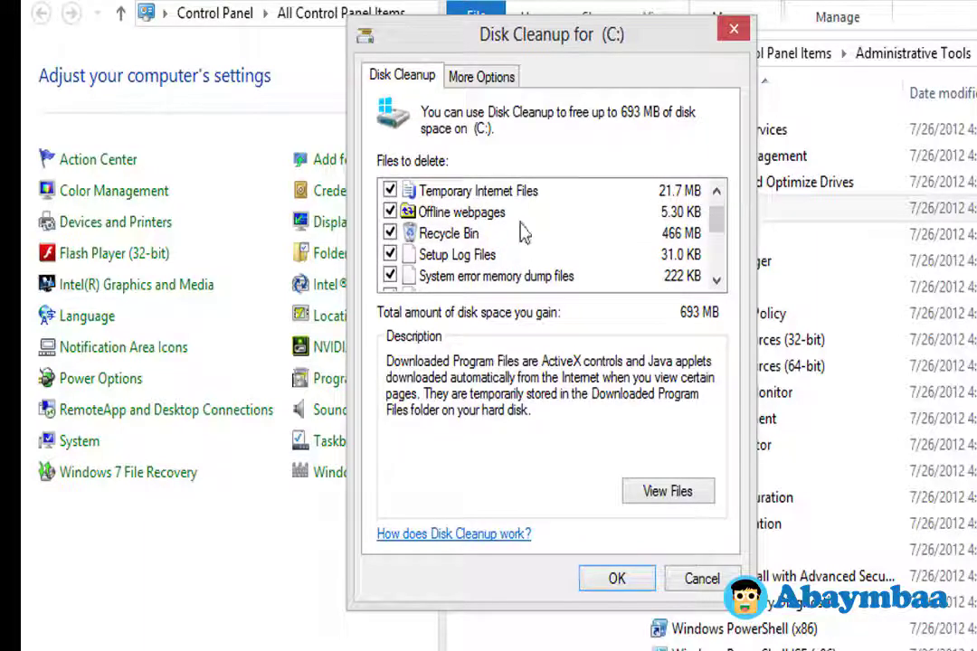
pyautogui.click(617, 580)
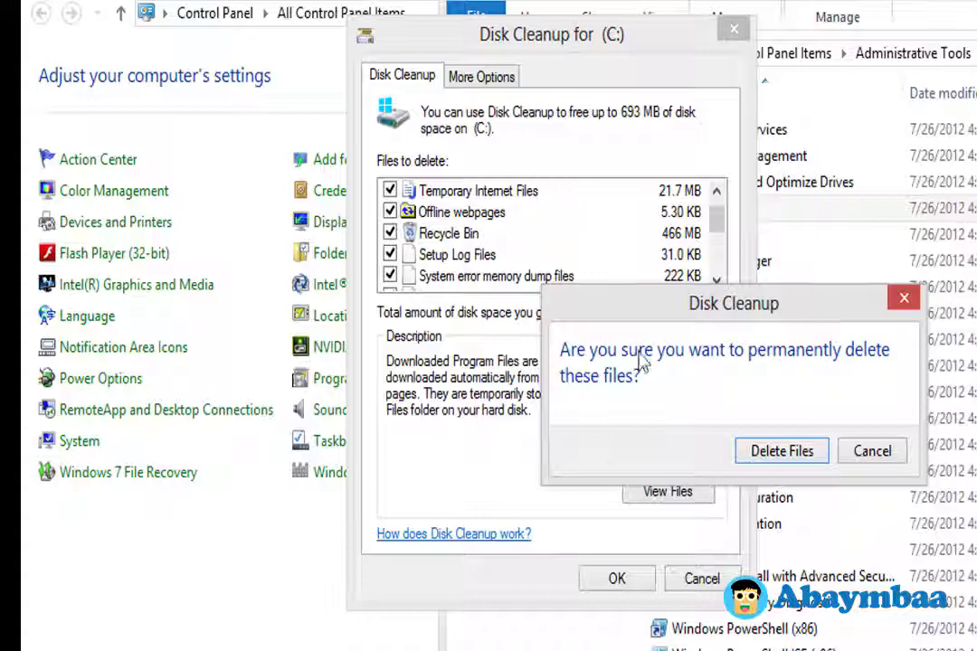
pyautogui.click(786, 452)
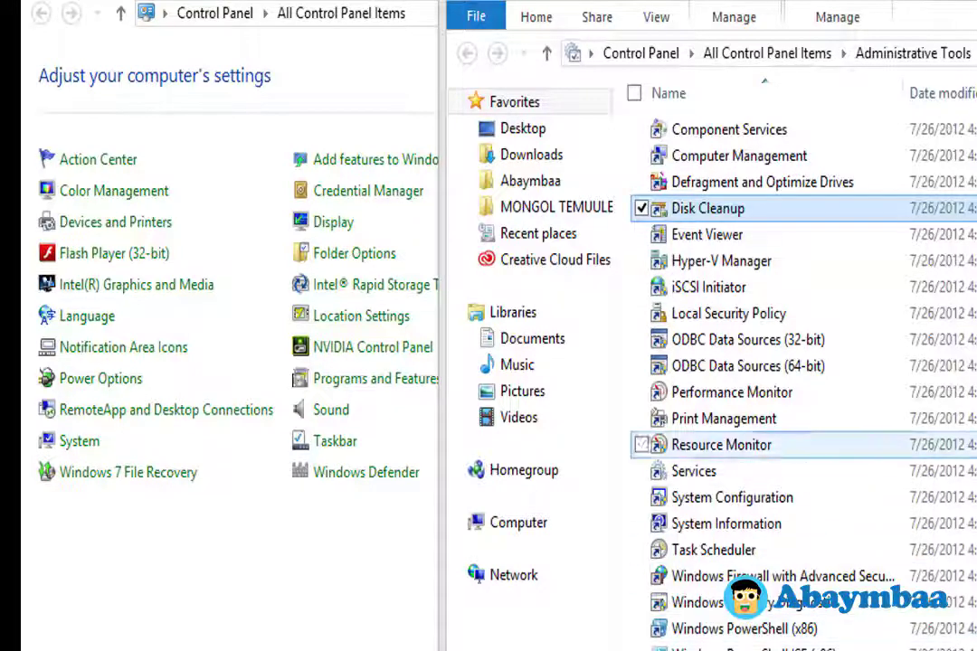
# Close Administrative Tools and examine the free space and the contents of drive C: in File Explorer.
pyautogui.click(687, 444)
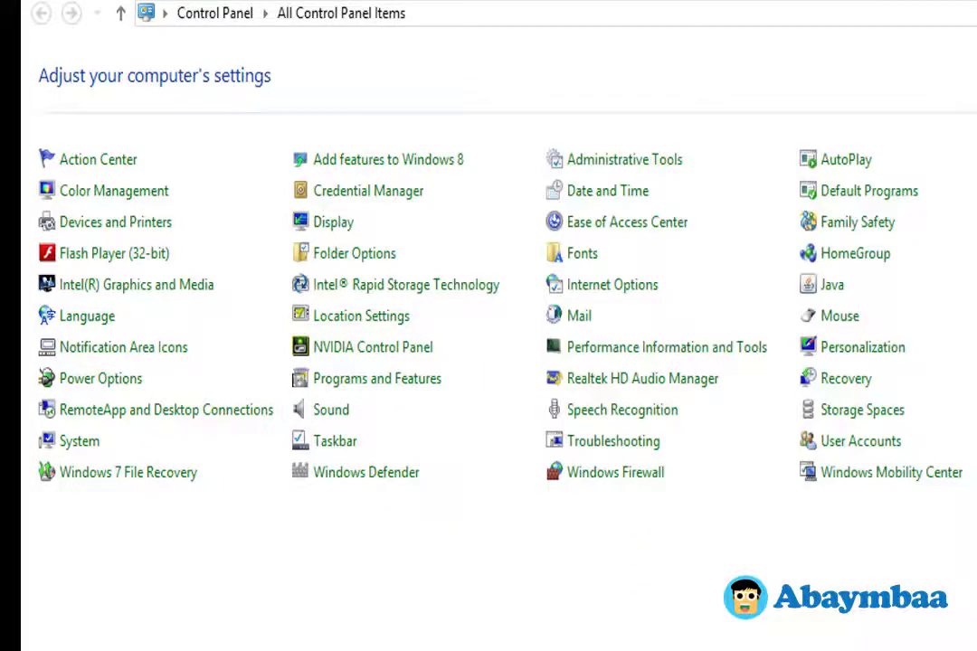
pyautogui.press('super+e')
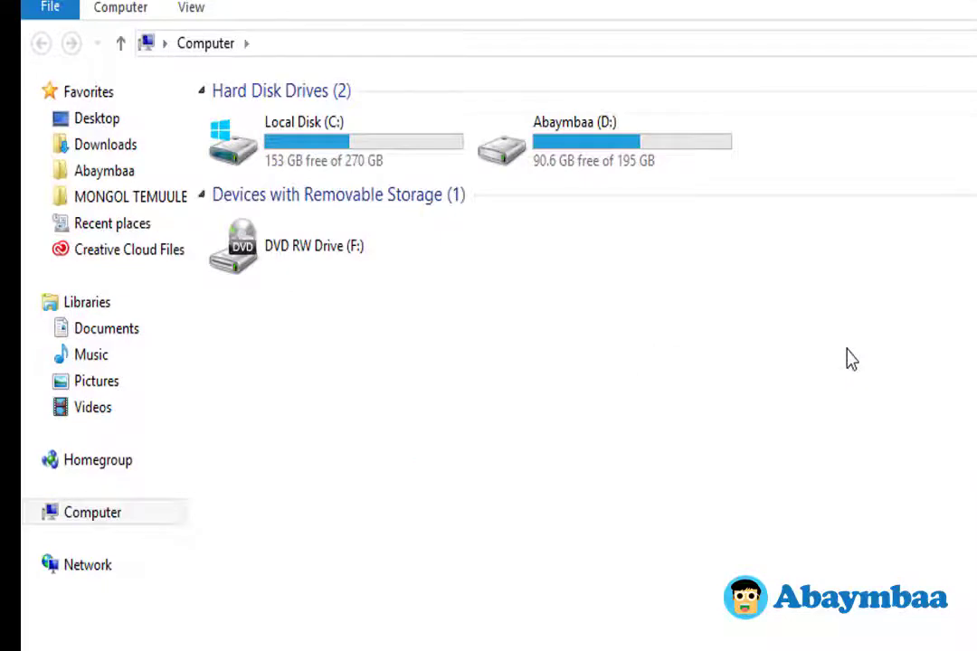
pyautogui.doubleClick(354, 165)
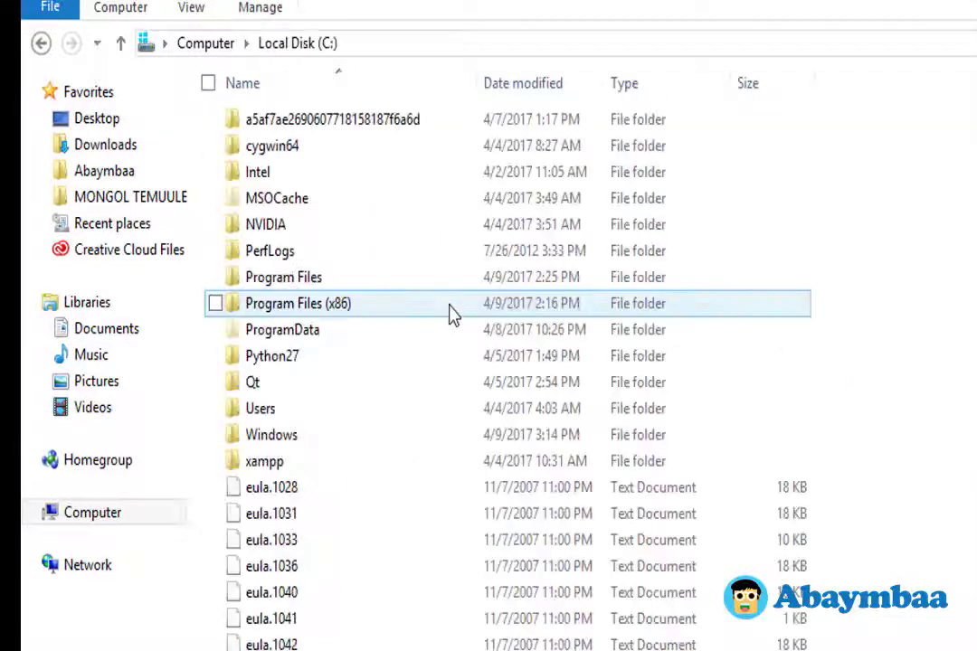
pyautogui.press('BackSpace')
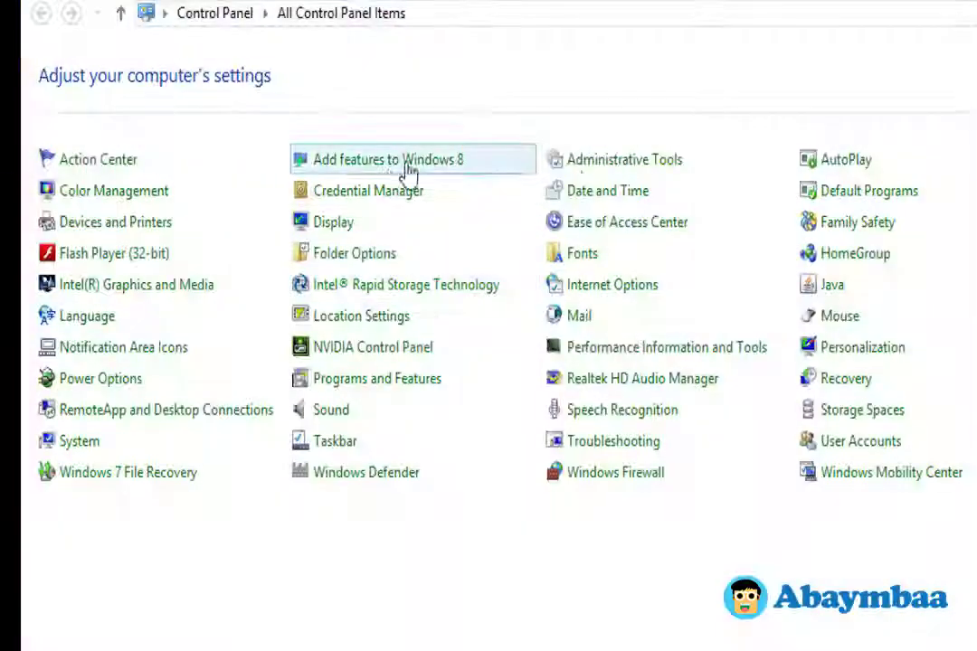
# Reopen Disk Cleanup from Administrative Tools, rescan drive C: and examine the description of the Temporary files category.
pyautogui.click(600, 167)
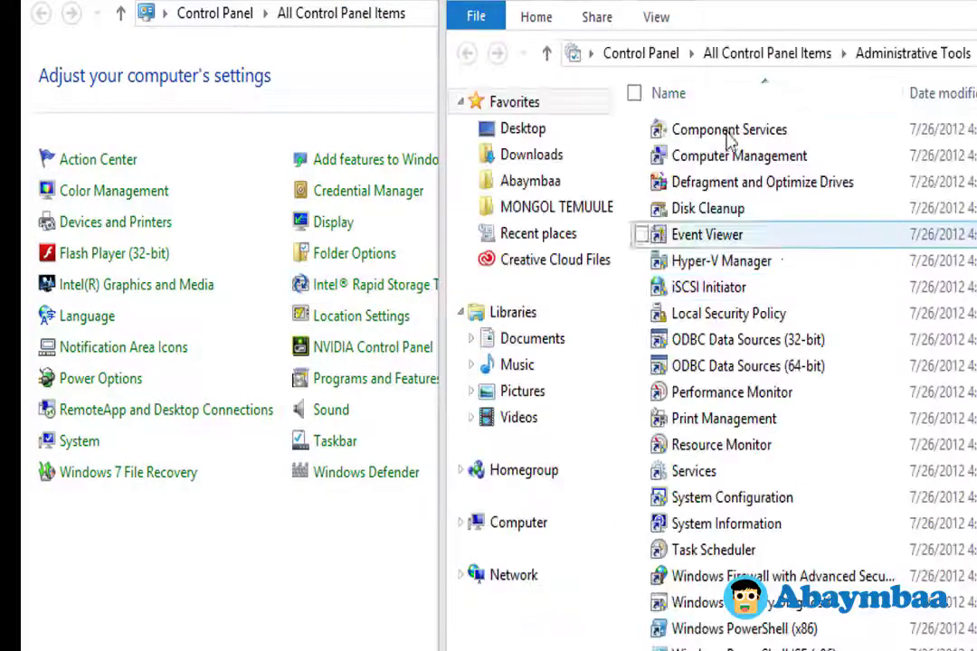
pyautogui.click(723, 215)
pyautogui.click(700, 488)
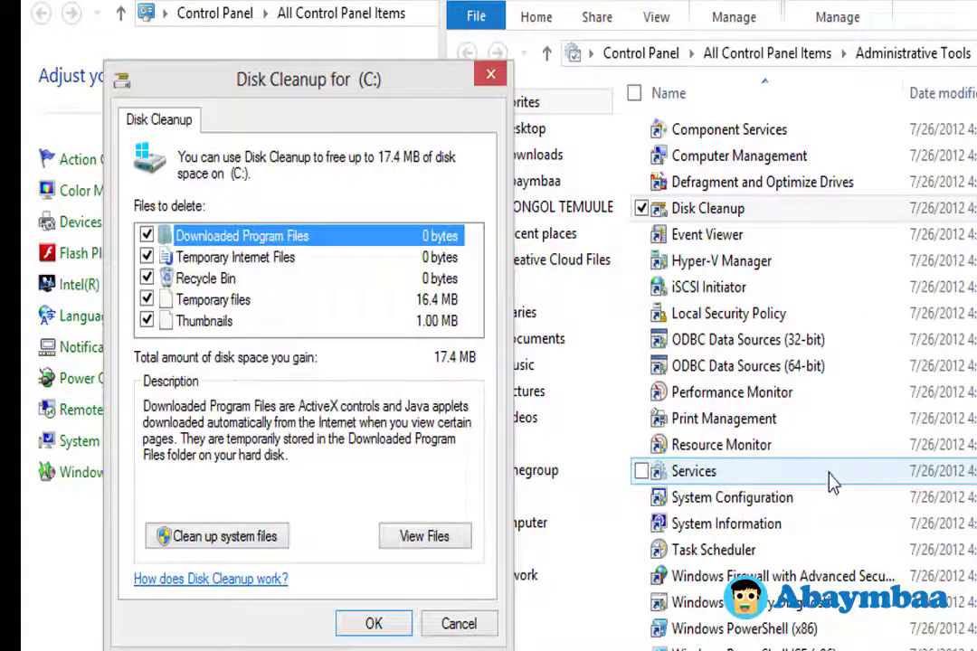
pyautogui.click(329, 302)
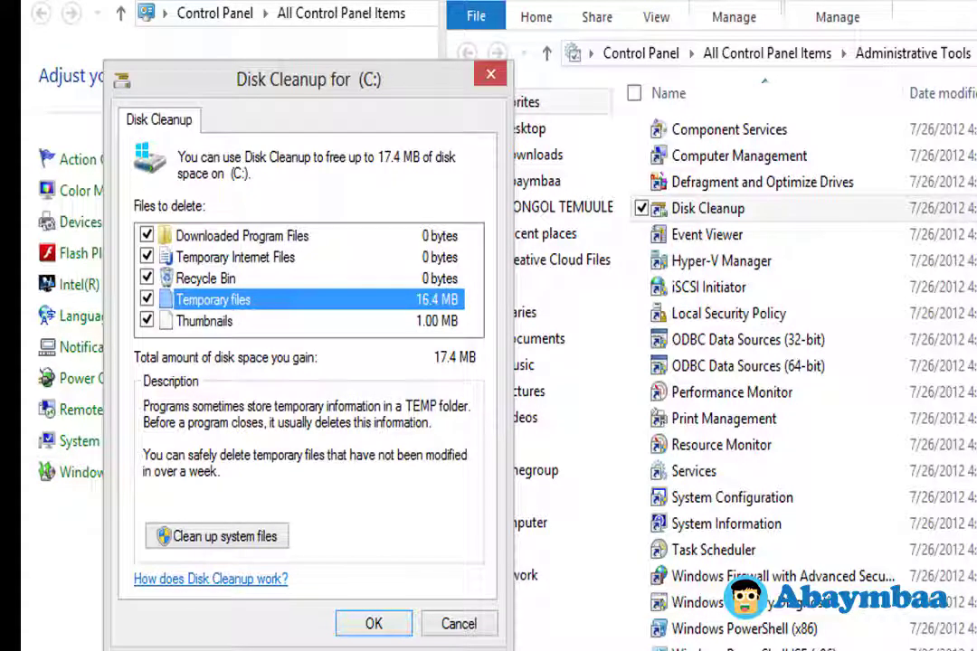
# Back out of a second deletion at its confirmation, and close Disk Cleanup and the Administrative Tools window.
pyautogui.click(384, 626)
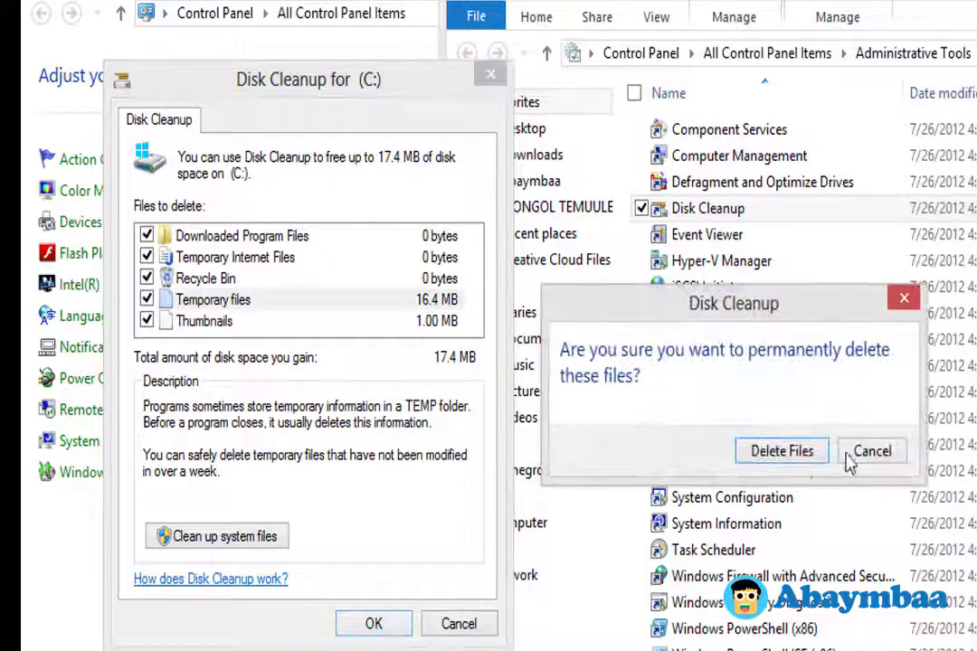
pyautogui.click(881, 451)
pyautogui.click(459, 623)
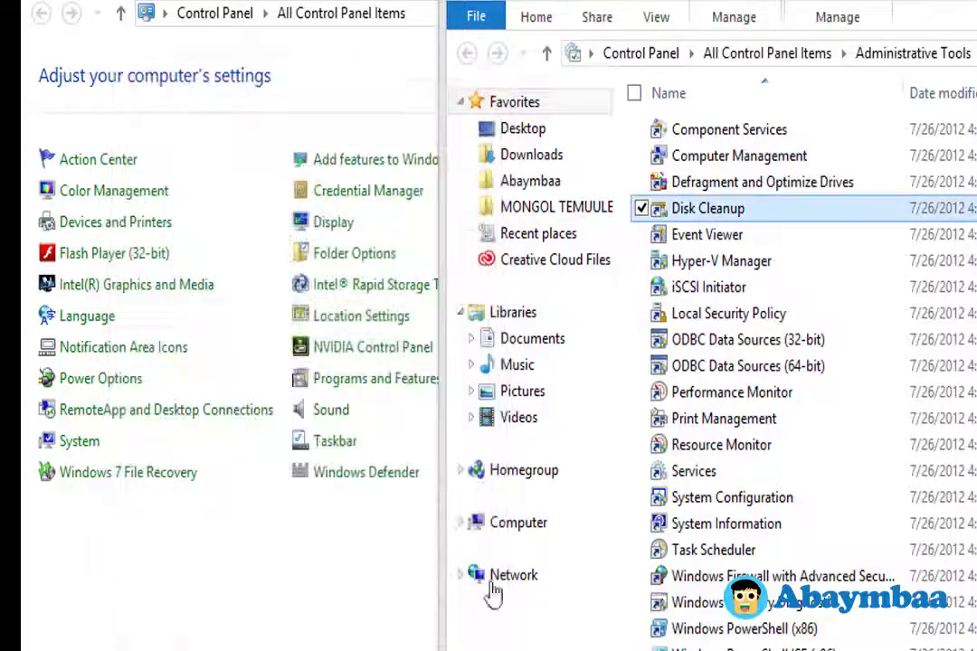
pyautogui.hotkey('alt', 'F4')
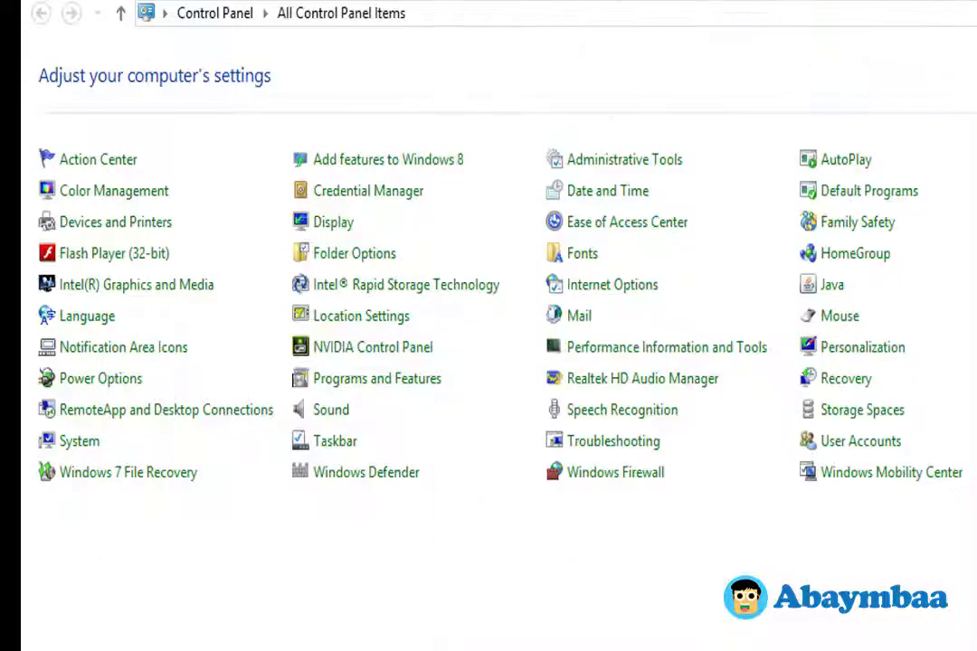